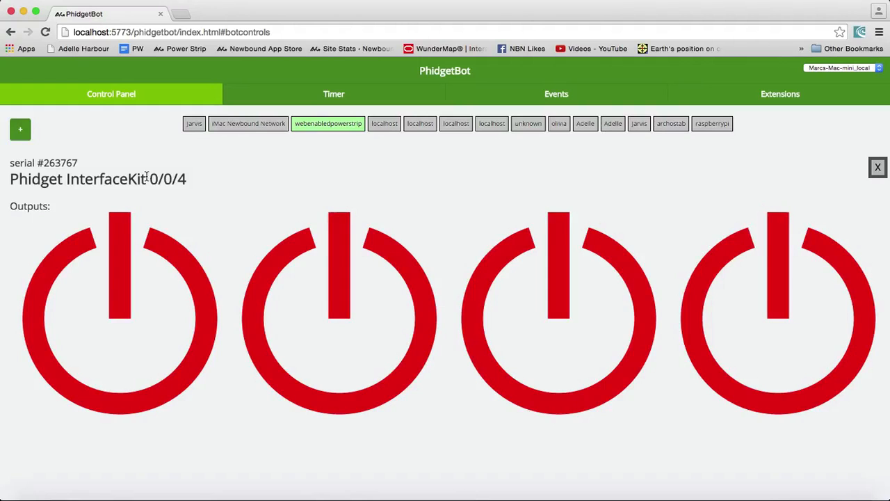
Switch the InterfaceKit 0/0/4's first two outputs on, then switch them off again
left_click(126, 308)
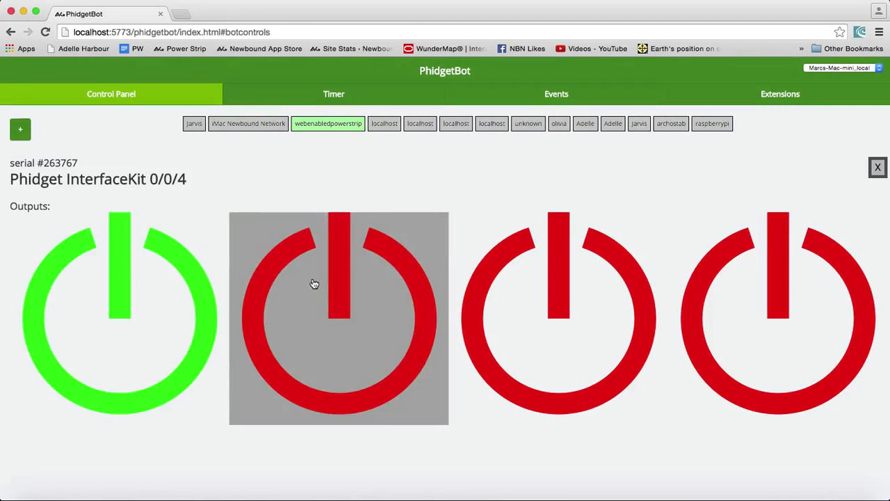
left_click(315, 283)
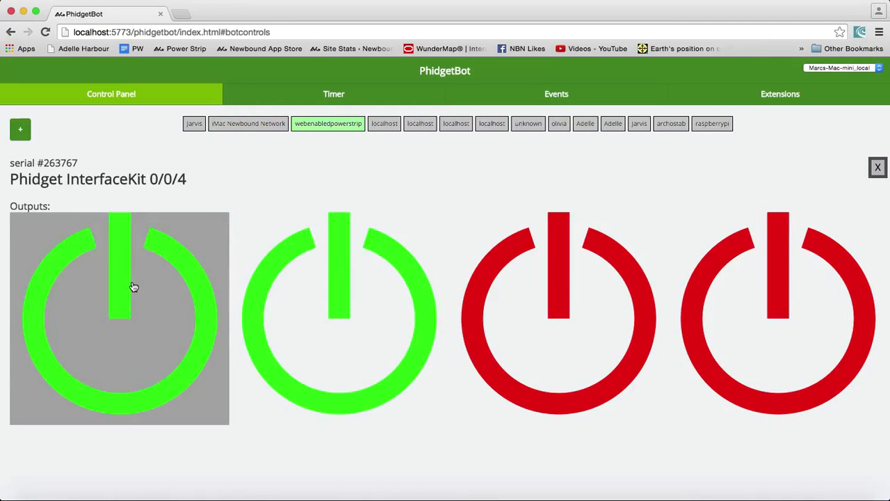
left_click(133, 287)
left_click(333, 231)
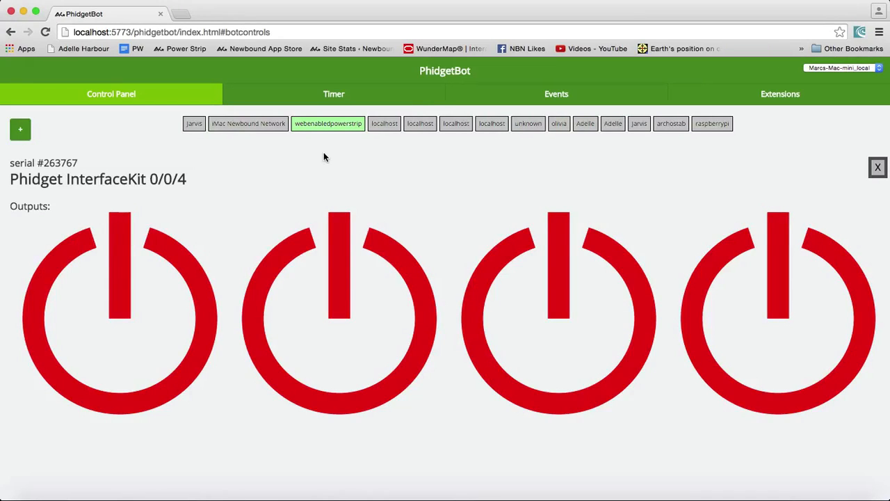
Open the Timer tab's Add Timer Rule dialog, inspect its interval unit options, and close it without adding
left_click(350, 93)
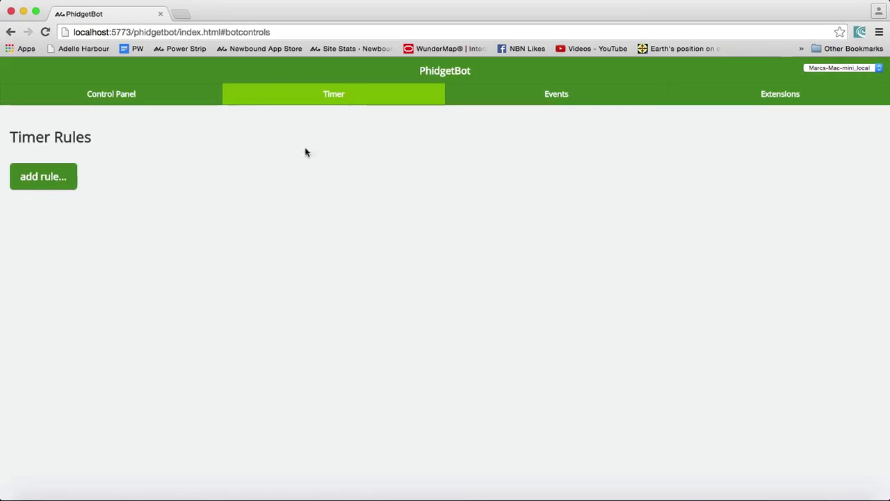
left_click(50, 178)
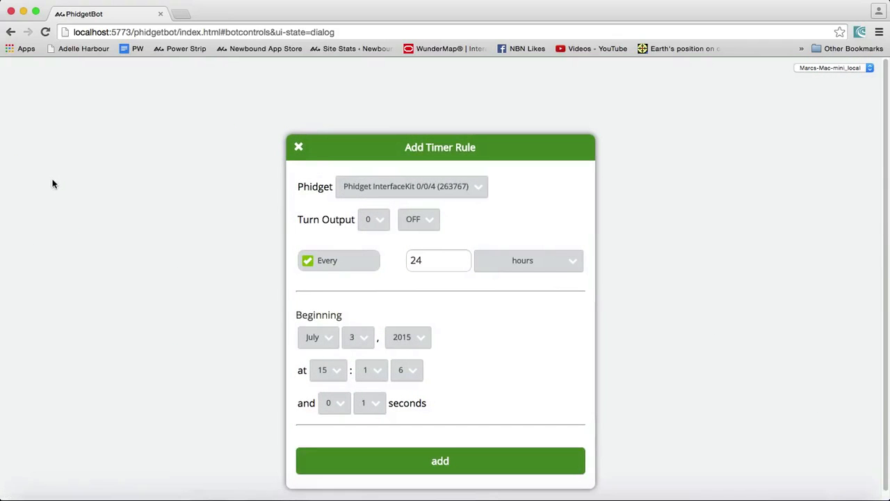
left_click(544, 264)
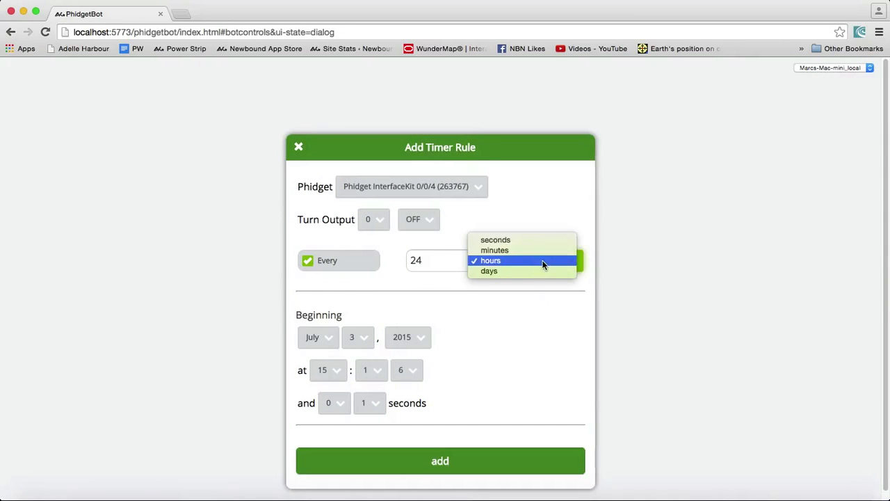
left_click(528, 348)
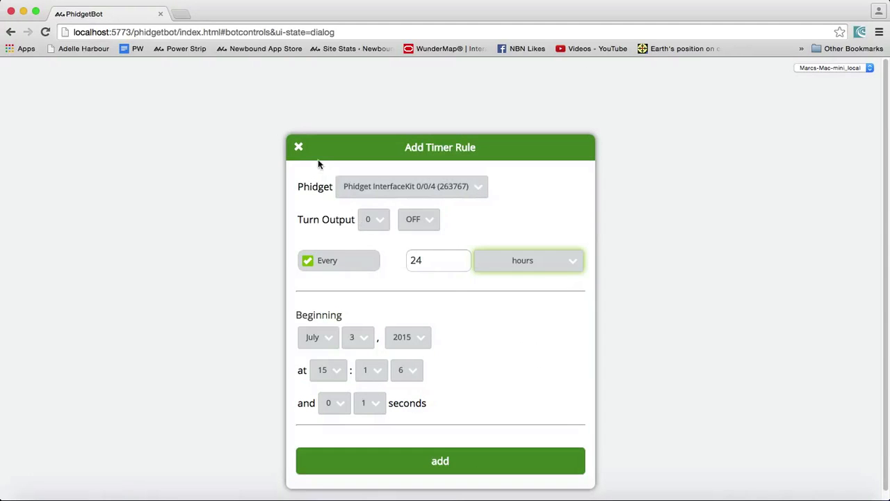
left_click(298, 147)
Add the local Phidget Spatial 3/3/3 (145836) to the control panel
left_click(98, 95)
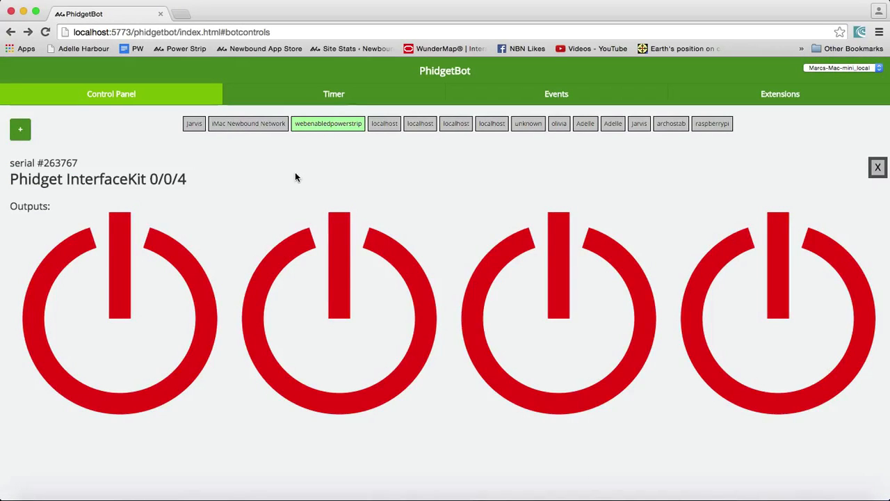
left_click(21, 132)
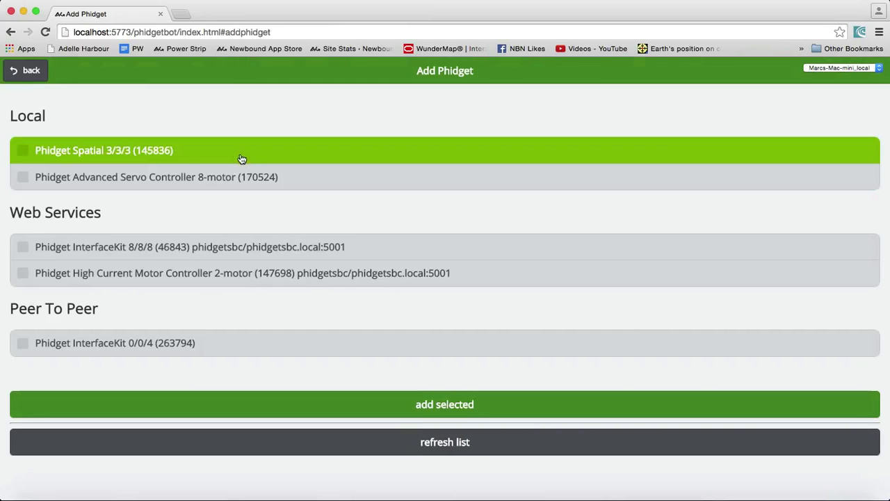
left_click(241, 158)
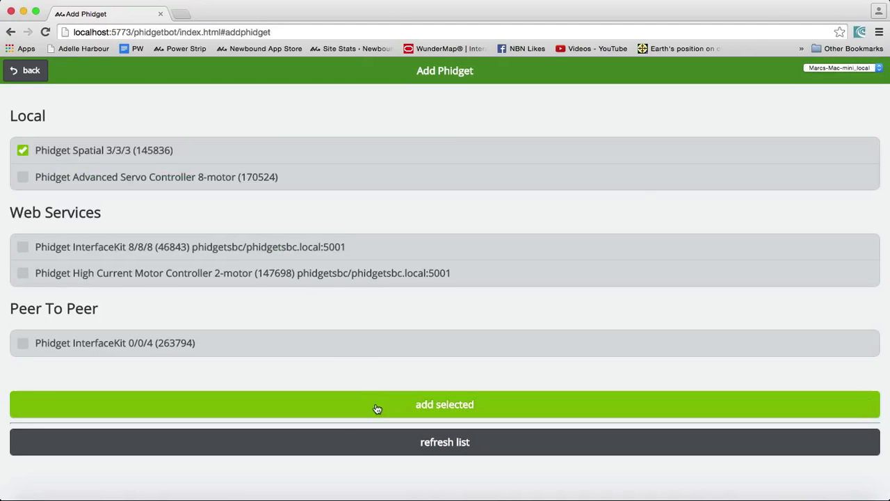
left_click(376, 409)
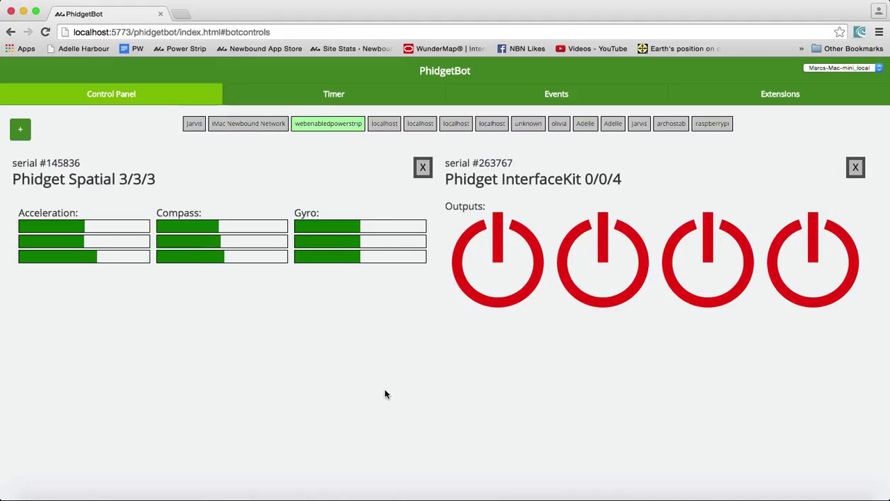
Add the web-service Phidget InterfaceKit 8/8/8 (46843) to the control panel
left_click(20, 134)
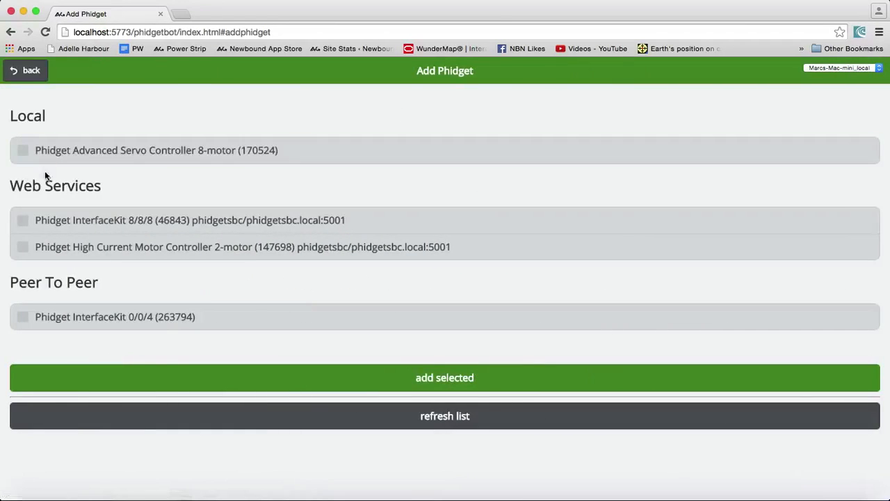
left_click(73, 213)
left_click(116, 227)
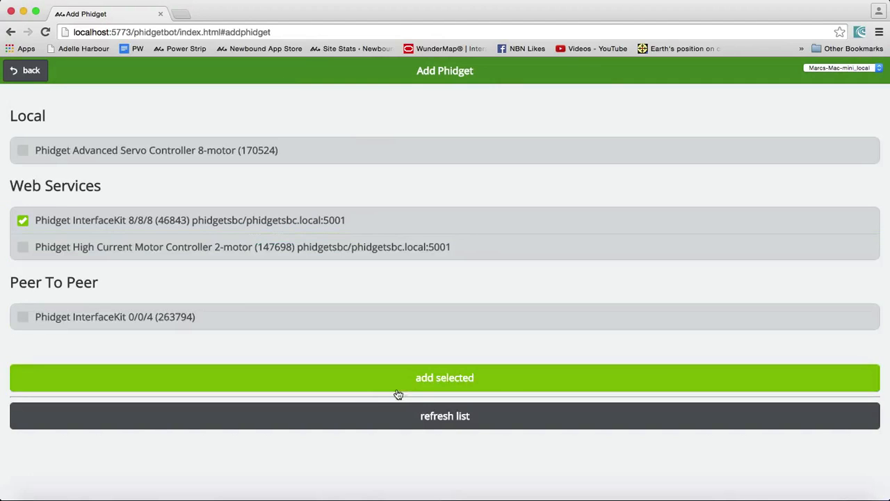
left_click(402, 384)
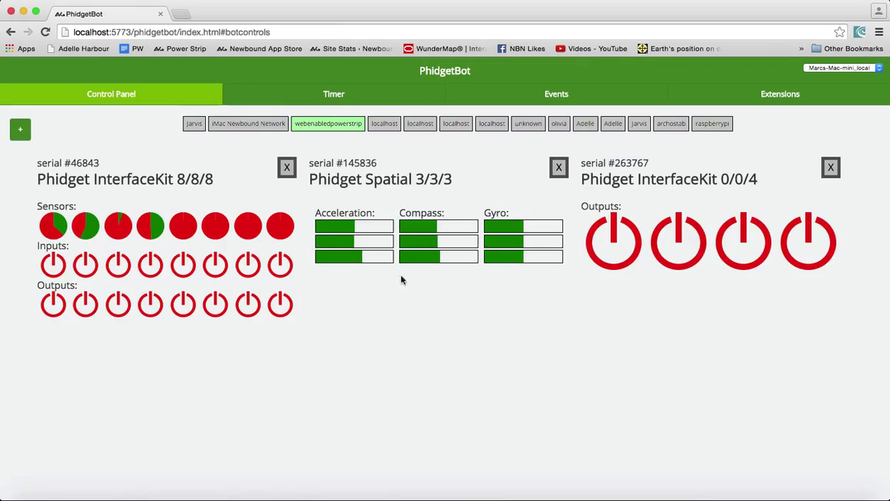
Detach the Phidget InterfaceKit 0/0/4 (serial #263767) from the control panel
left_click(832, 168)
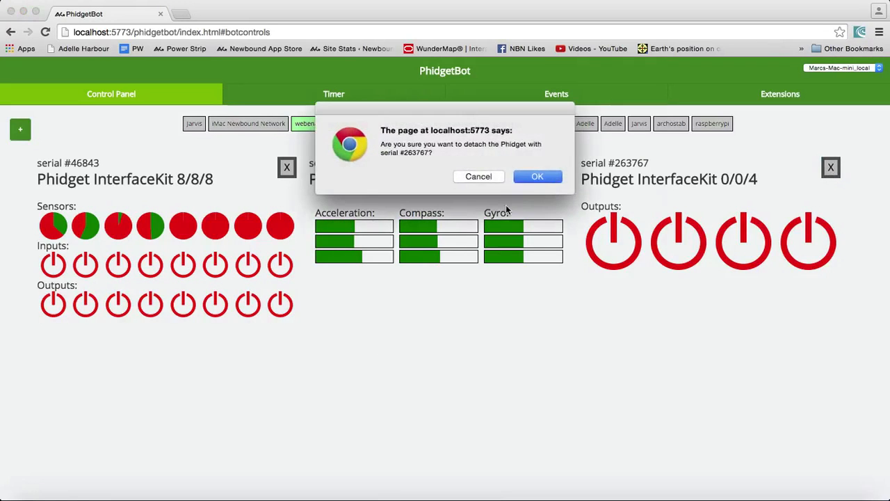
left_click(530, 175)
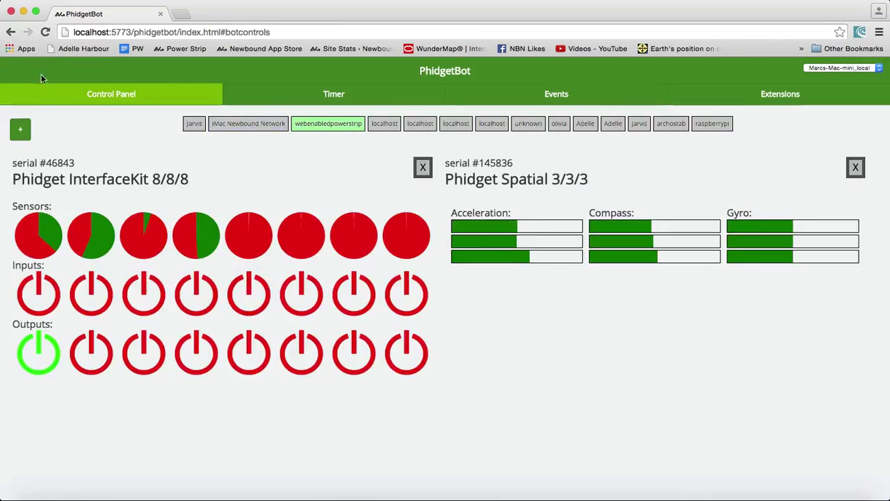
Add the local Phidget Advanced Servo Controller 8-motor (170524) to the control panel
left_click(21, 129)
left_click(83, 150)
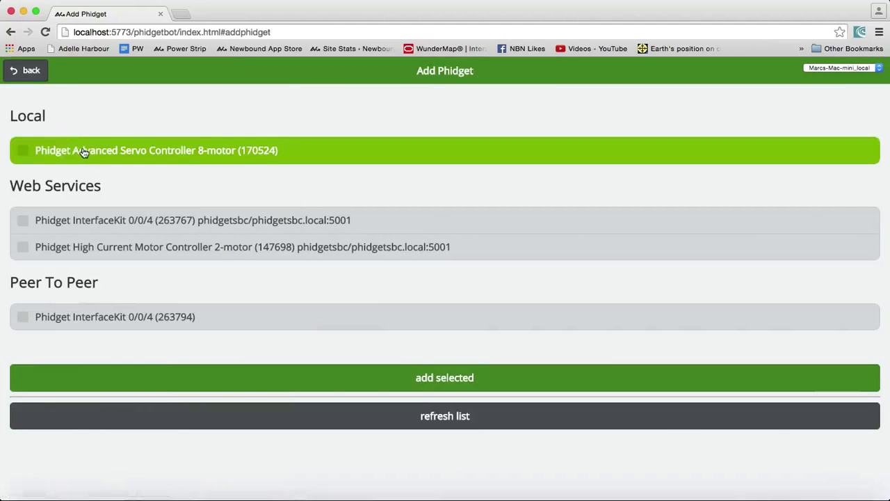
left_click(308, 385)
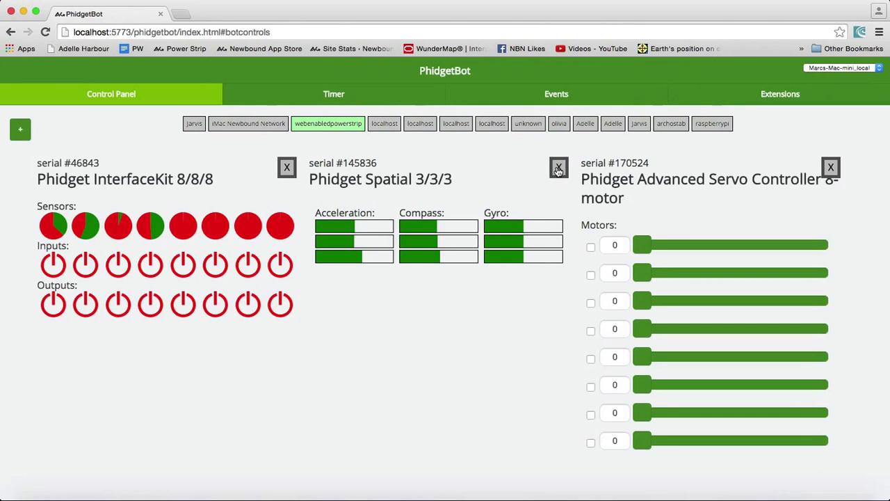
Detach the Phidget Spatial 3/3/3 and switch off the InterfaceKit 8/8/8's first output
left_click(558, 168)
left_click(552, 178)
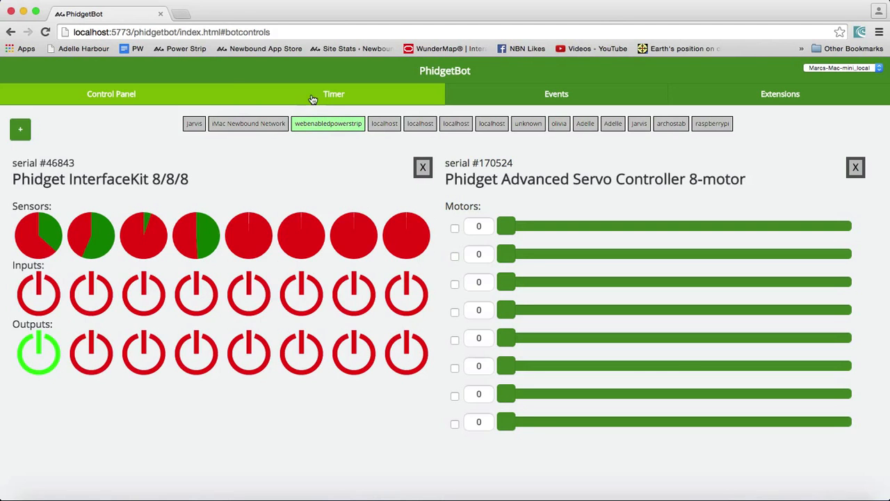
left_click(30, 356)
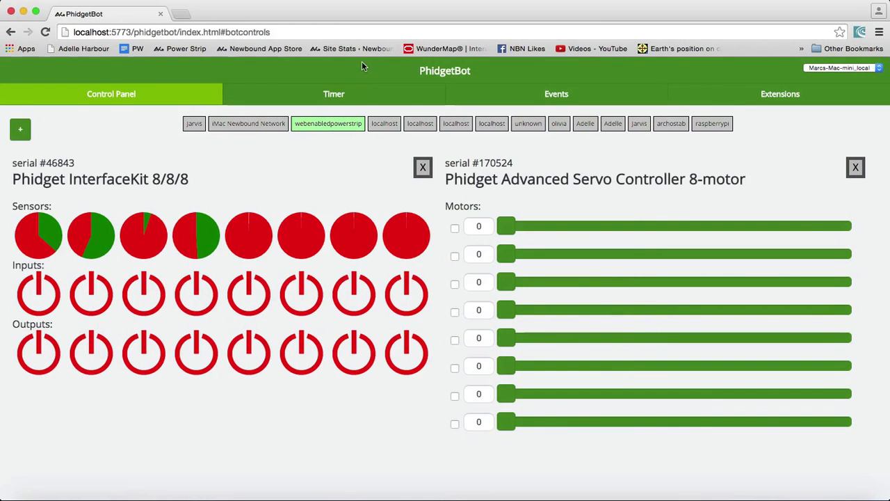
Review the list of timer rules, then go back to the control panel
left_click(346, 97)
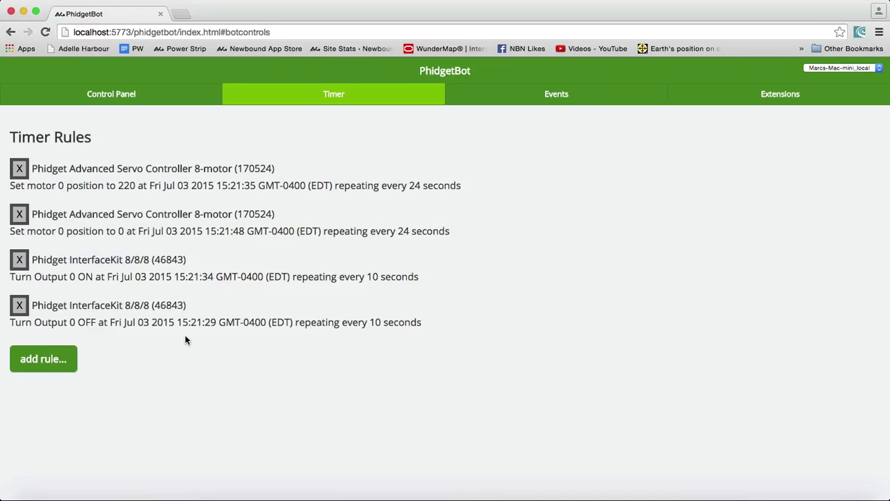
left_click(128, 98)
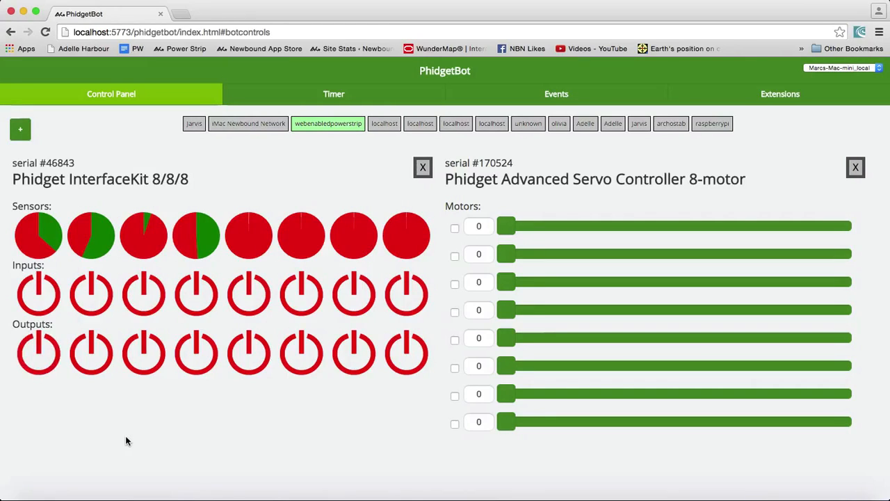
Engage the servo controller's motor 0 and add the Phidget High Current Motor Controller 2-motor (147698)
left_click(454, 229)
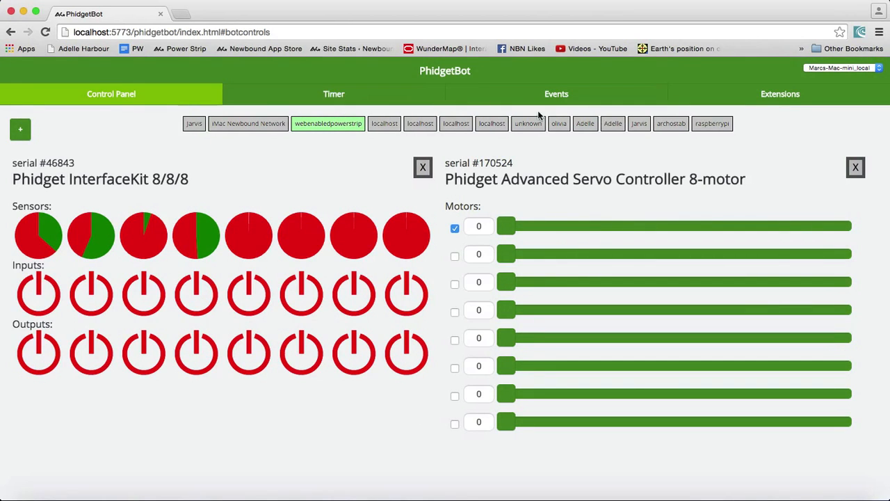
left_click(20, 130)
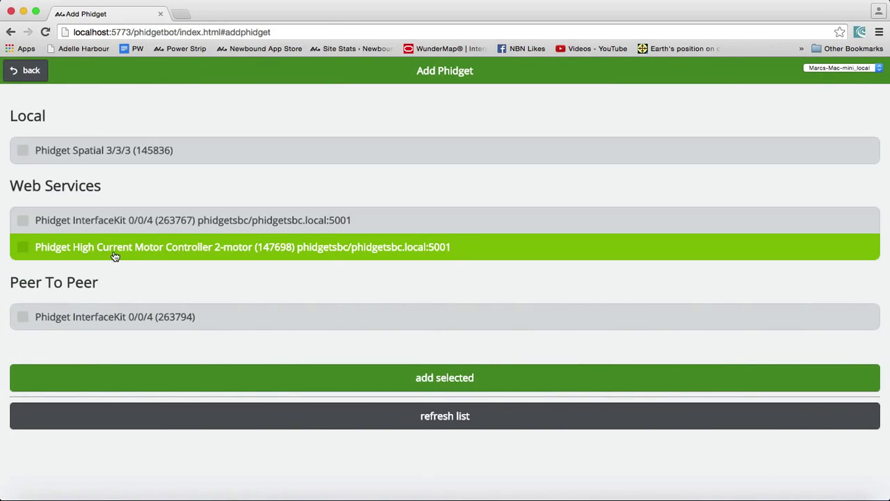
left_click(117, 249)
left_click(286, 381)
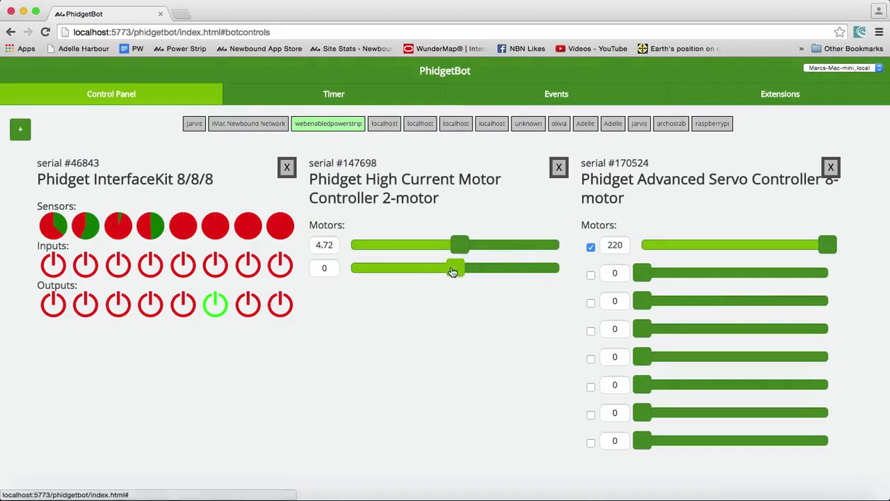
Drive the High Current Motor Controller's second motor in both directions and return its slider to 0
left_click_drag(452, 272, 513, 268)
left_click(389, 271)
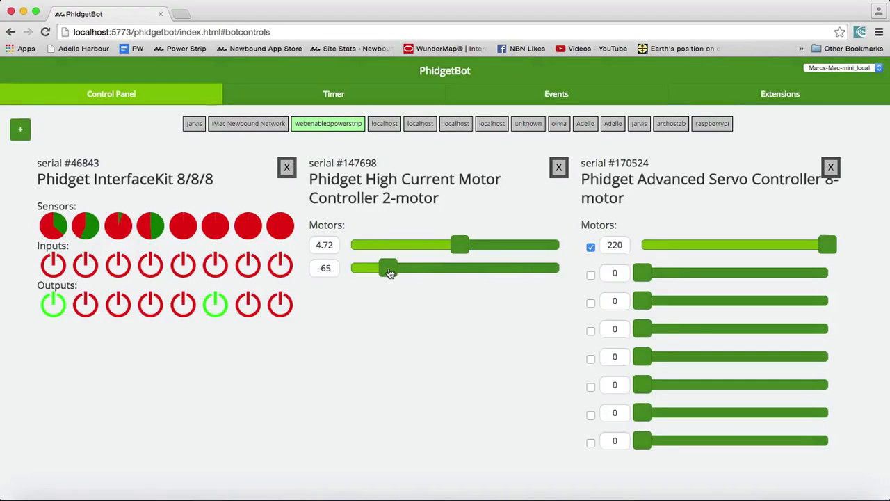
left_click(517, 271)
left_click(449, 272)
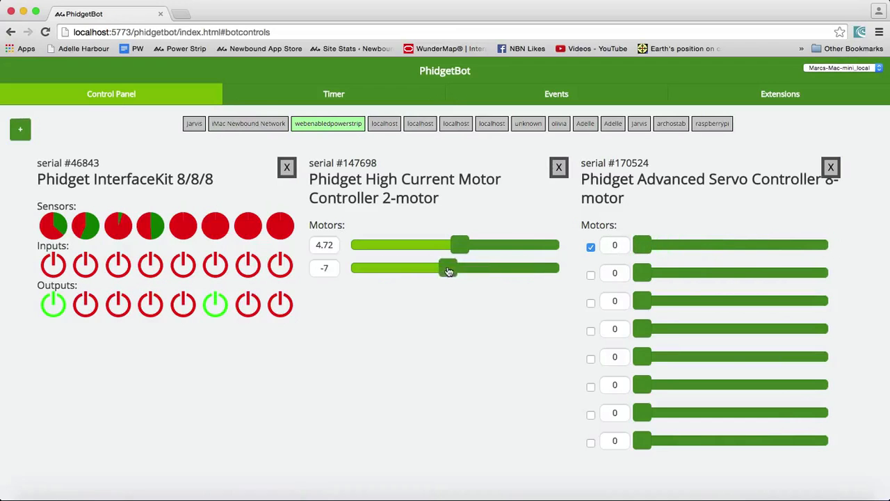
left_click_drag(449, 271, 456, 269)
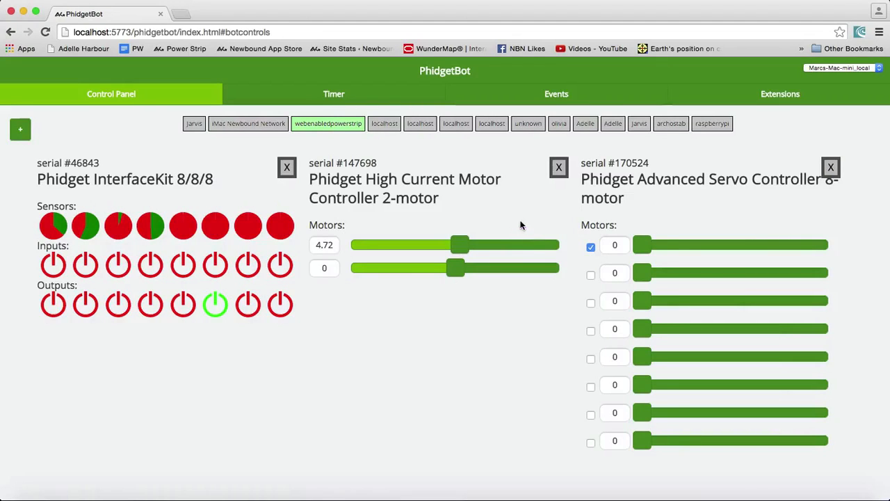
Examine the Events tab's sensorchange handler code and its Phidget and event choices for the InterfaceKit 8/8/8
left_click(565, 96)
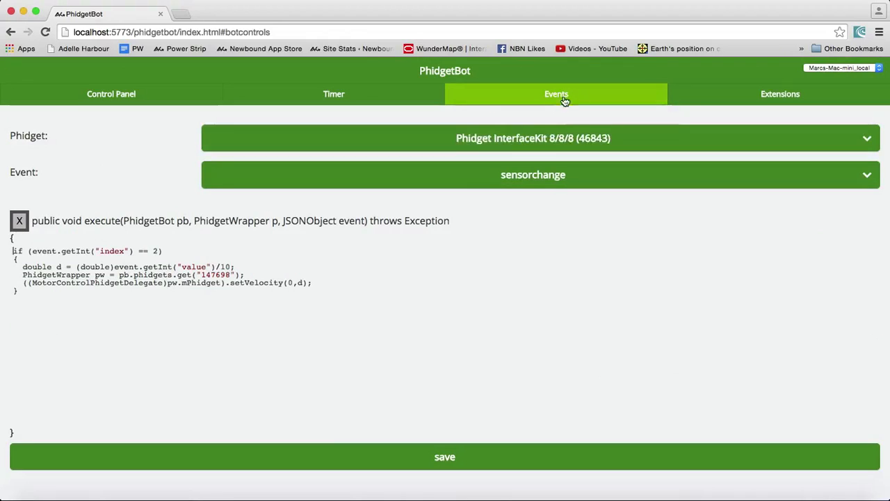
left_click(572, 139)
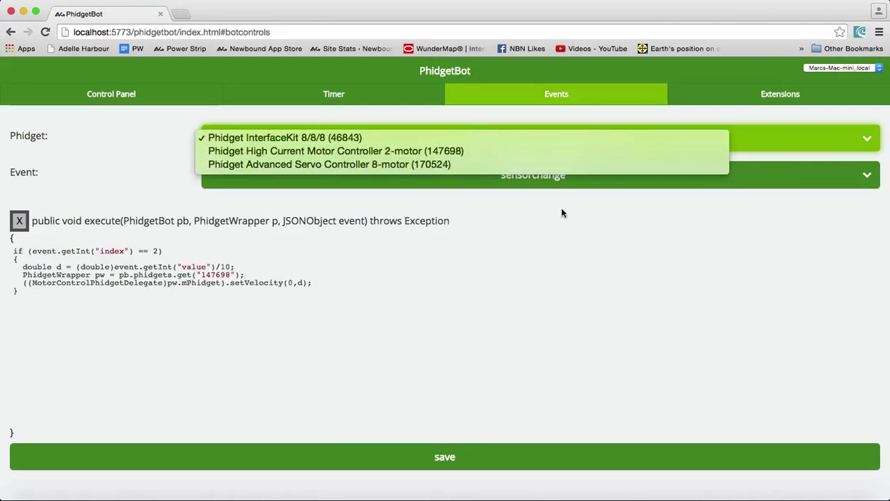
left_click(556, 242)
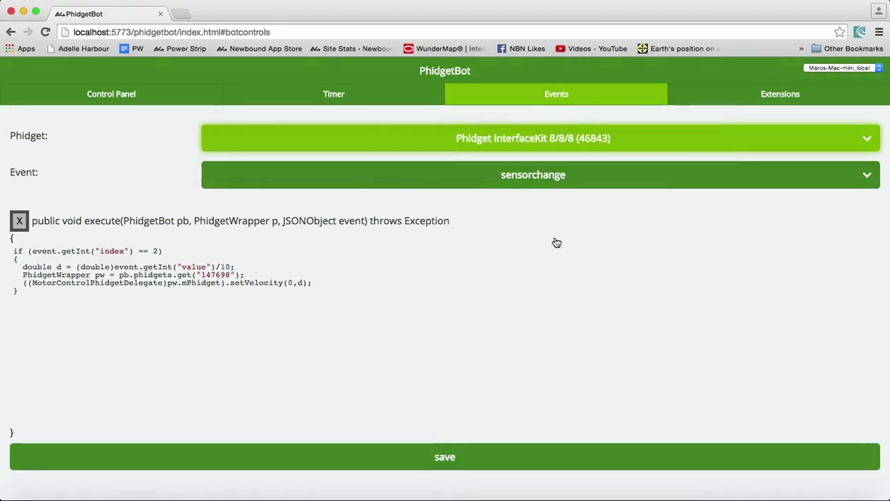
left_click(555, 184)
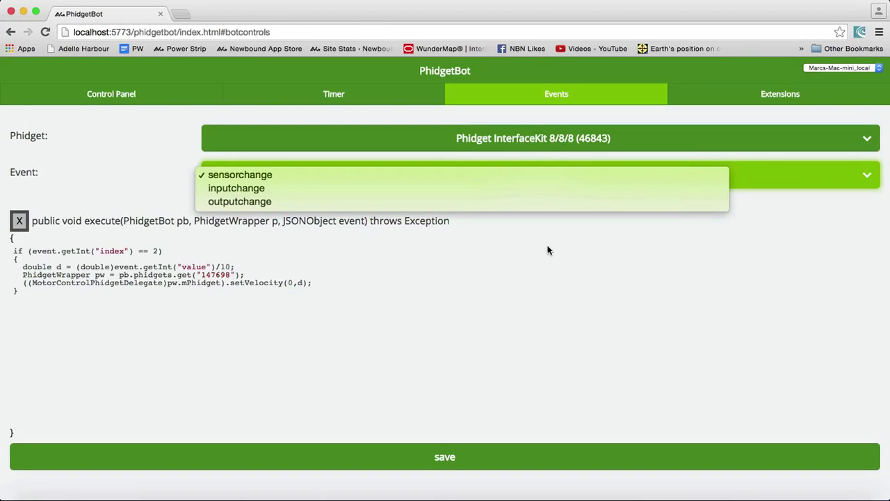
left_click(548, 251)
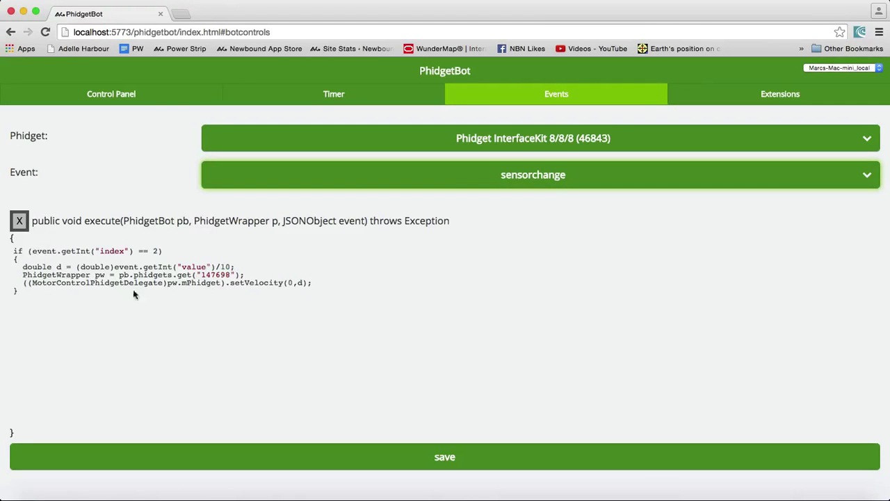
left_click(169, 282)
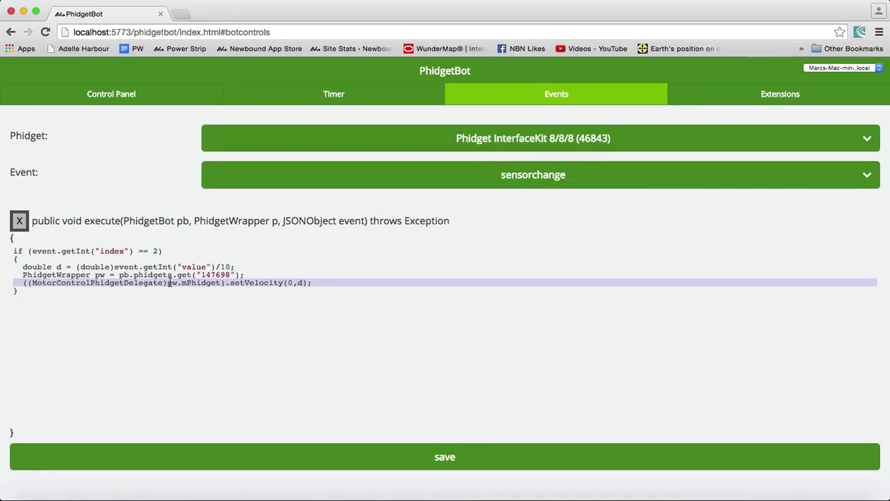
Return to the control panel to watch the devices respond to the event handler
left_click(113, 98)
left_click(215, 304)
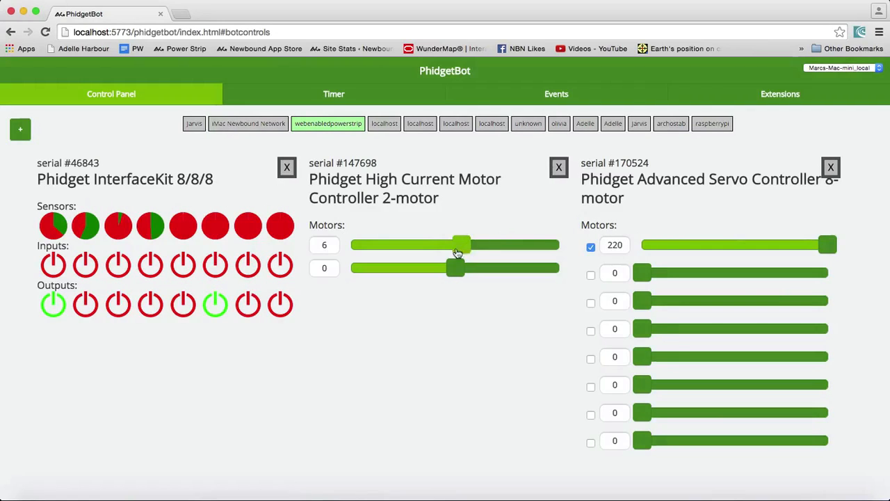
Open the Extensions tab and examine the PhidgetInterfaceKit onfor30 command's code
left_click(751, 103)
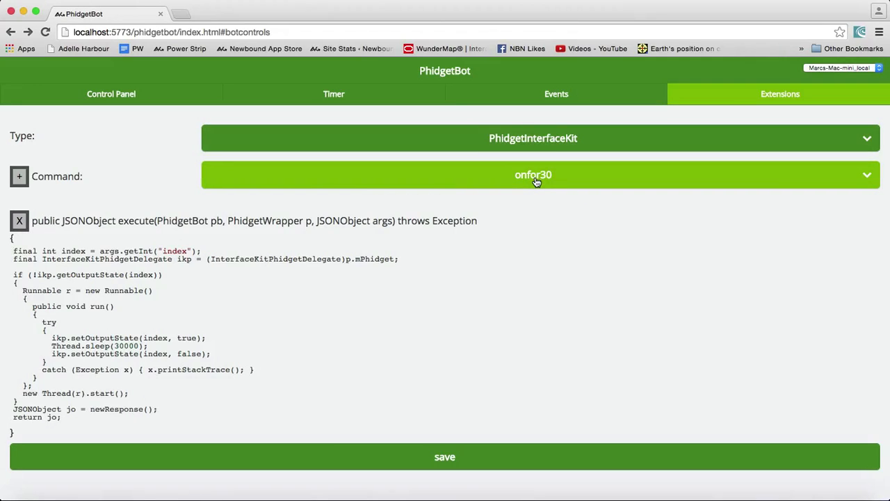
left_click(167, 250)
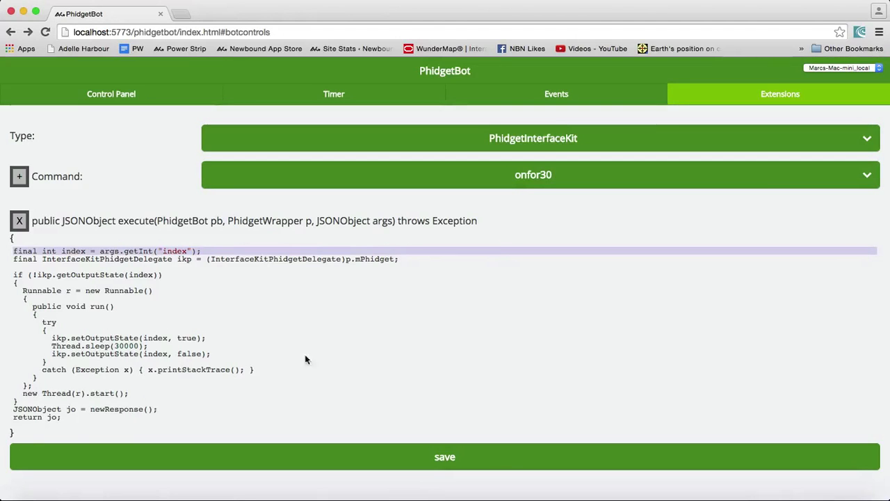
Examine the velocitychange event handler of the High Current Motor Controller 2-motor (147698), and return to the control panel
left_click(568, 100)
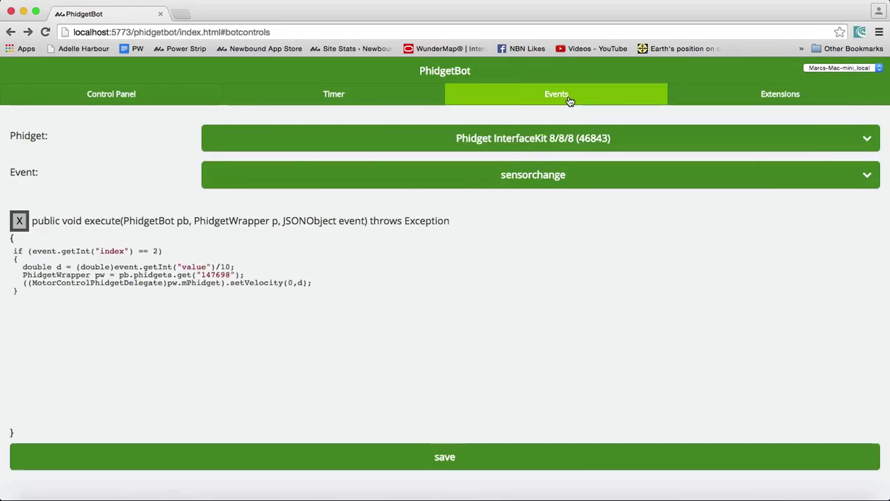
left_click(509, 138)
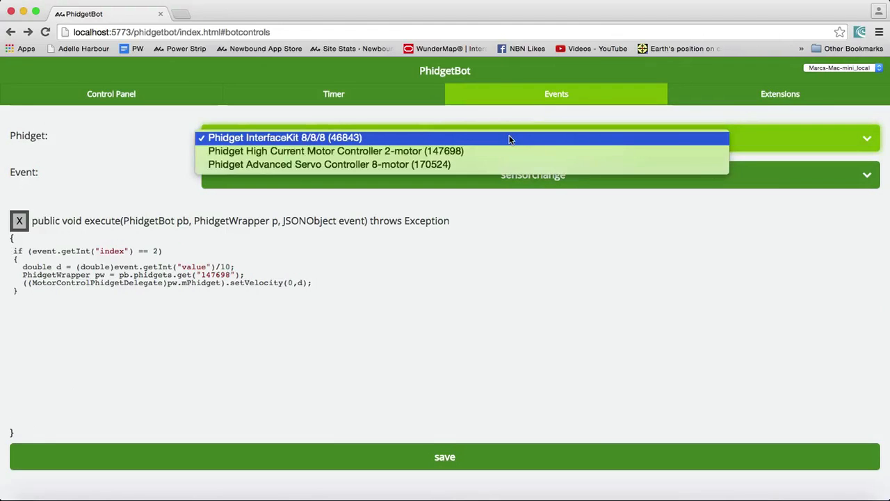
left_click(506, 152)
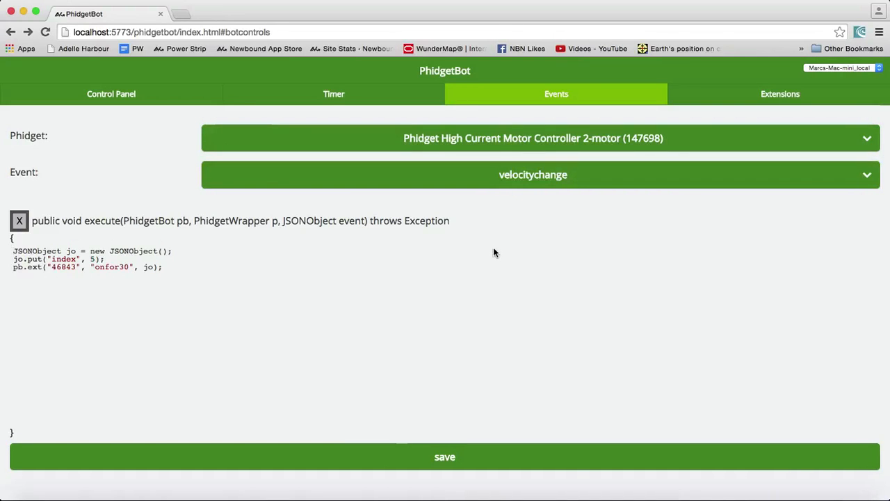
left_click(91, 259)
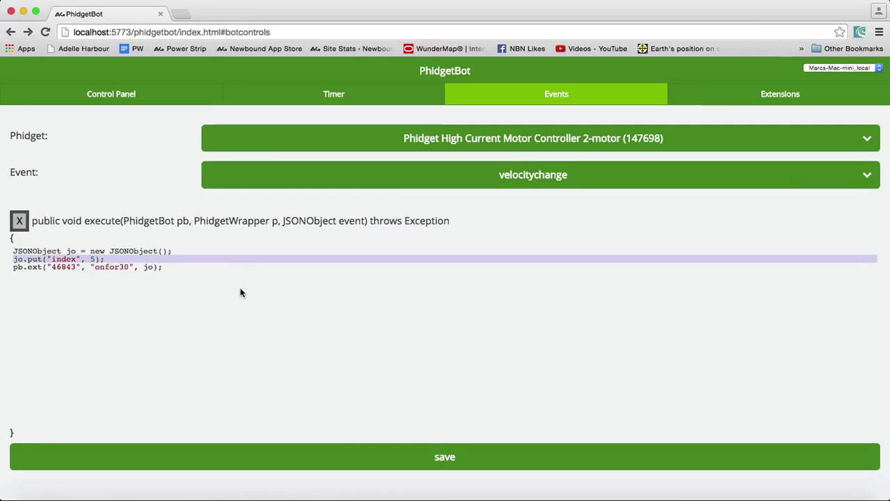
left_click(139, 97)
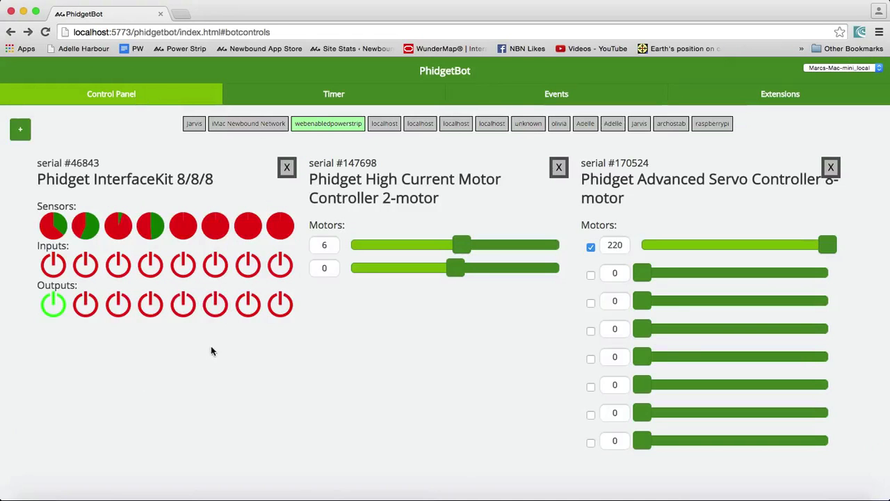